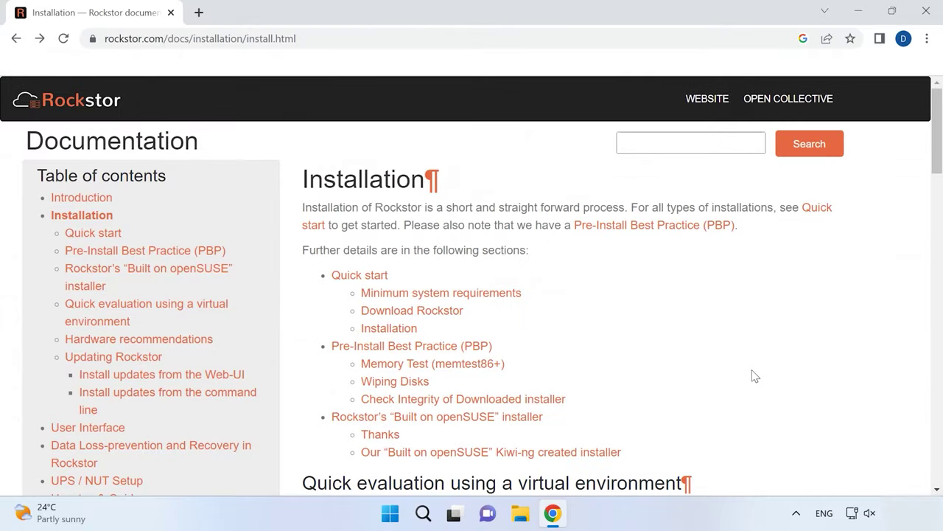
# Go from the minimum system requirements section to the Rockstor Downloads page.
pyautogui.click(466, 298)
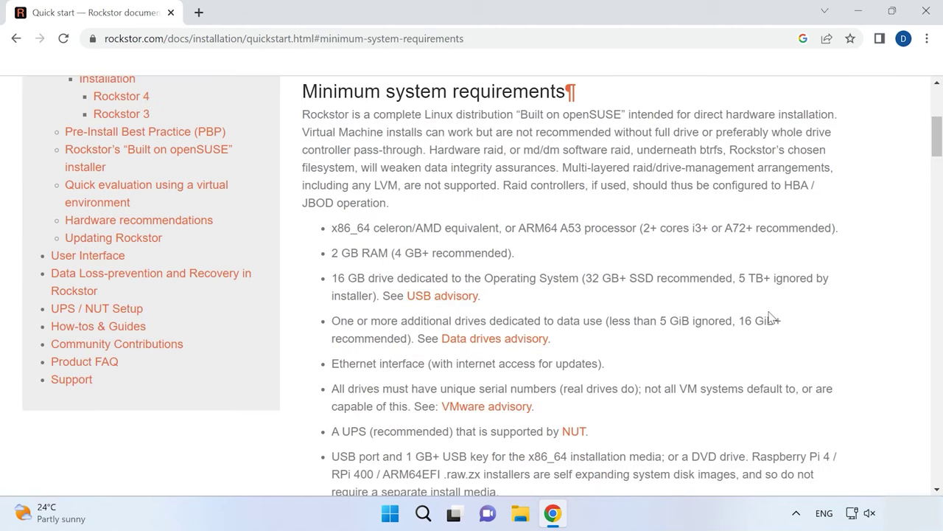
pyautogui.scroll(4, 768, 316)
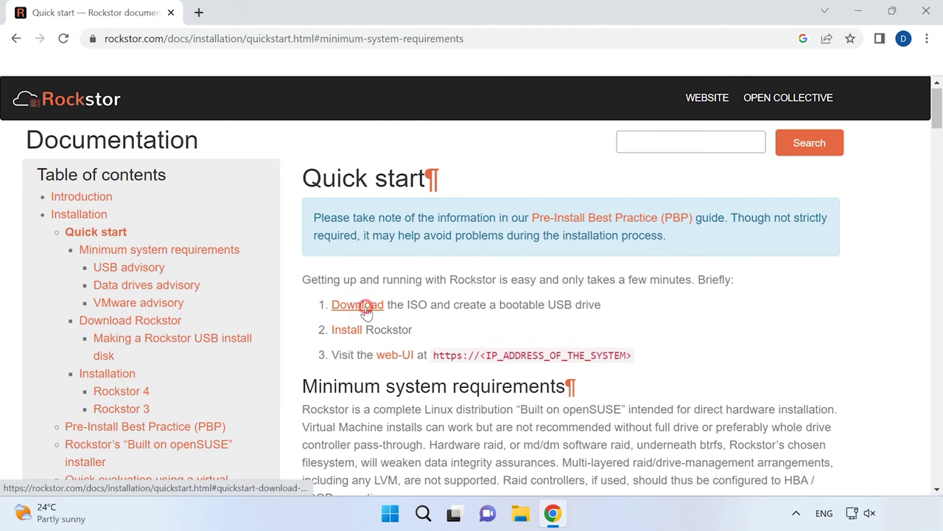
pyautogui.click(359, 308)
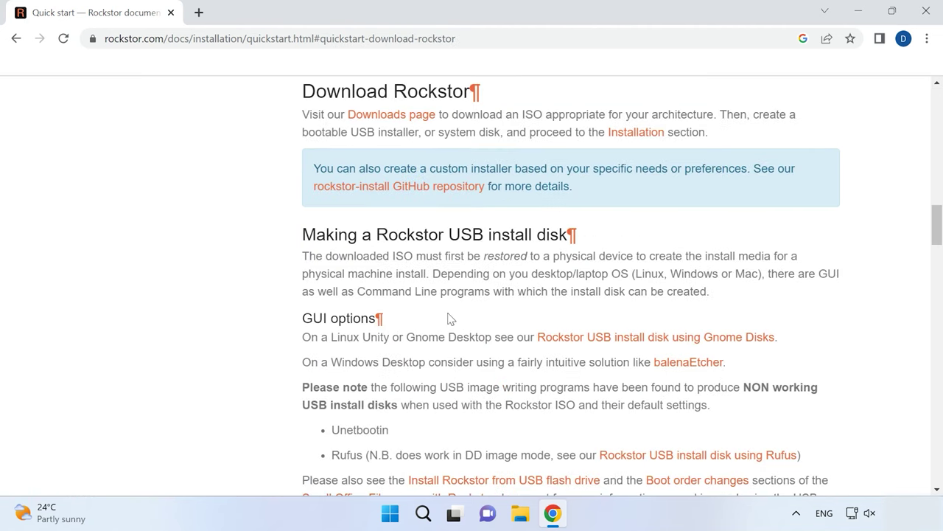
pyautogui.click(411, 116)
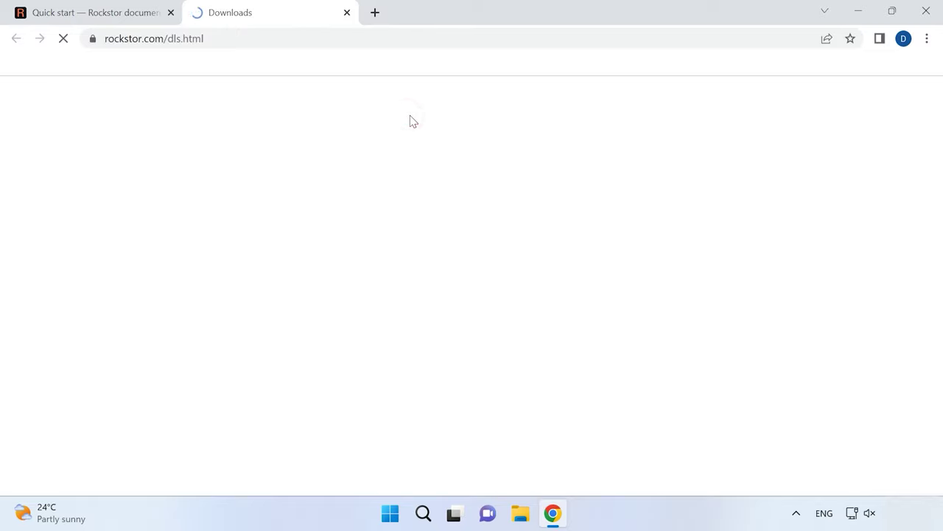
# Download the Tumbleweed Generic x86_64 .install.iso installer.
pyautogui.scroll(-5, 789, 359)
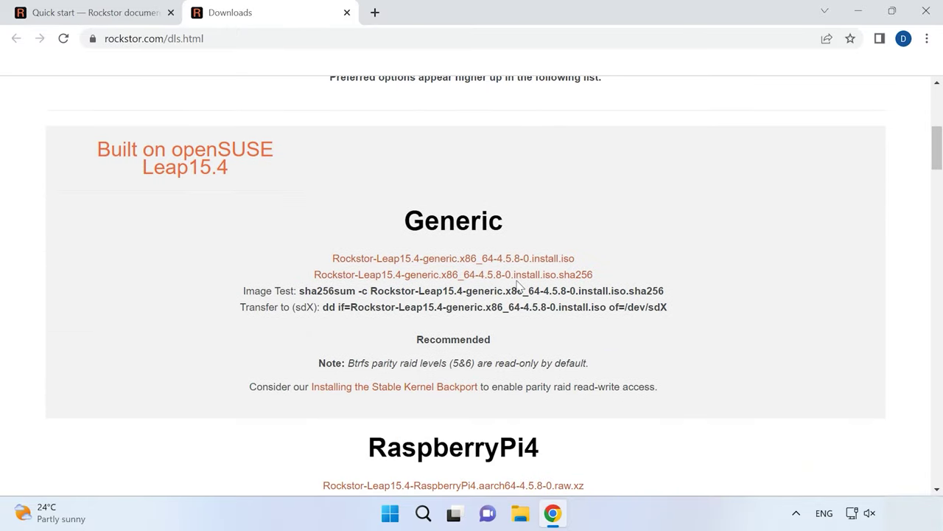
pyautogui.scroll(-6, 448, 284)
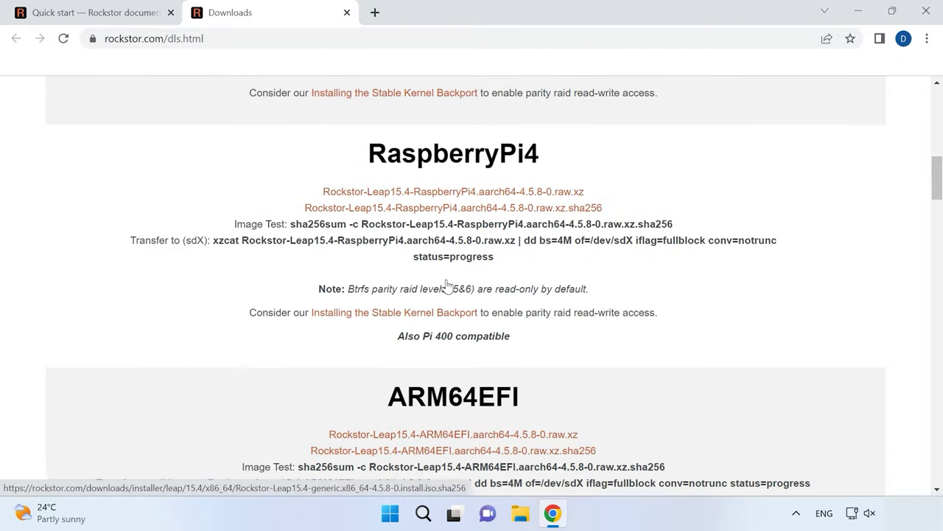
pyautogui.scroll(-1, 447, 285)
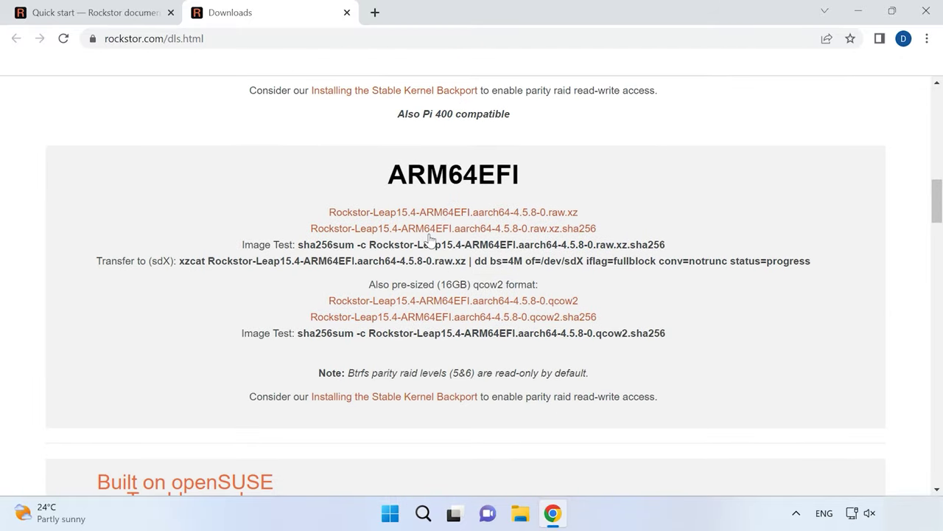
pyautogui.scroll(-1, 433, 239)
pyautogui.scroll(-3, 433, 239)
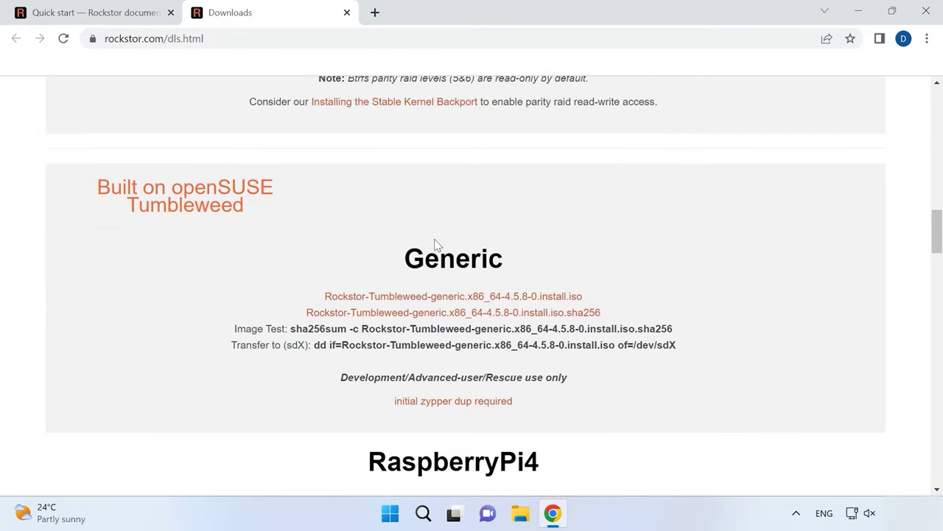
pyautogui.click(535, 298)
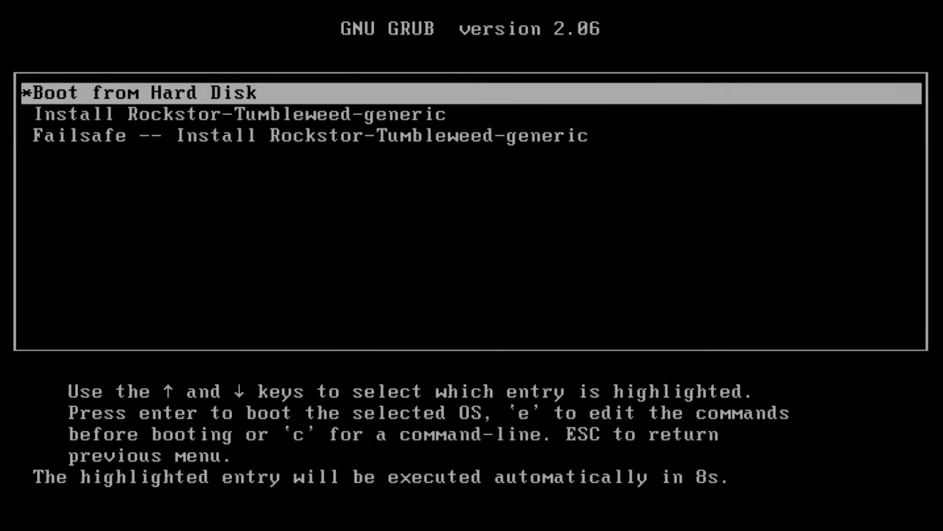
# Boot Install Rockstor-Tumbleweed-generic from GRUB and confirm erasing /dev/nvme0n1.
pyautogui.press('Up')
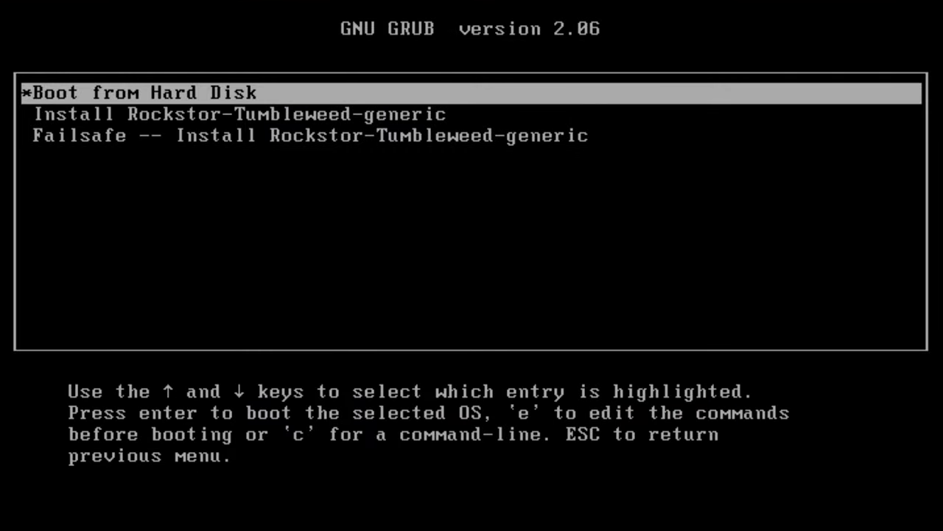
pyautogui.press('Down')
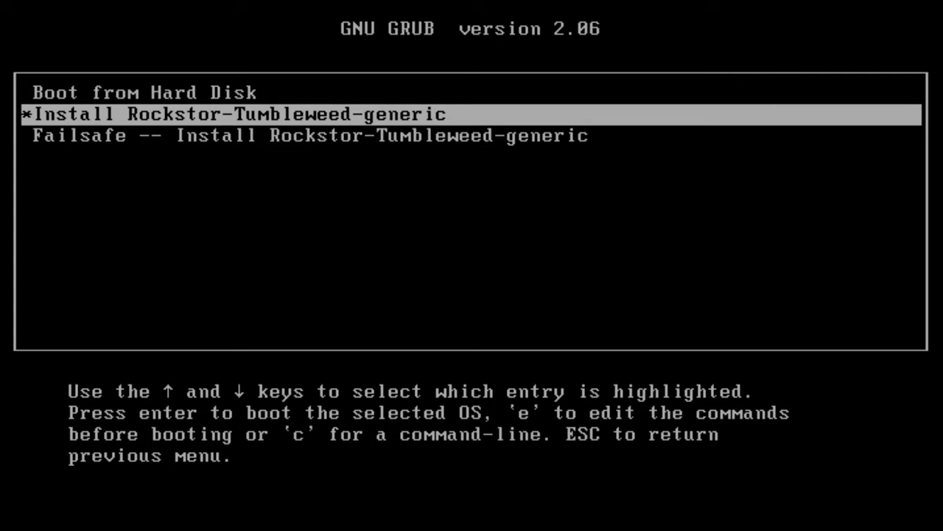
pyautogui.press('Return')
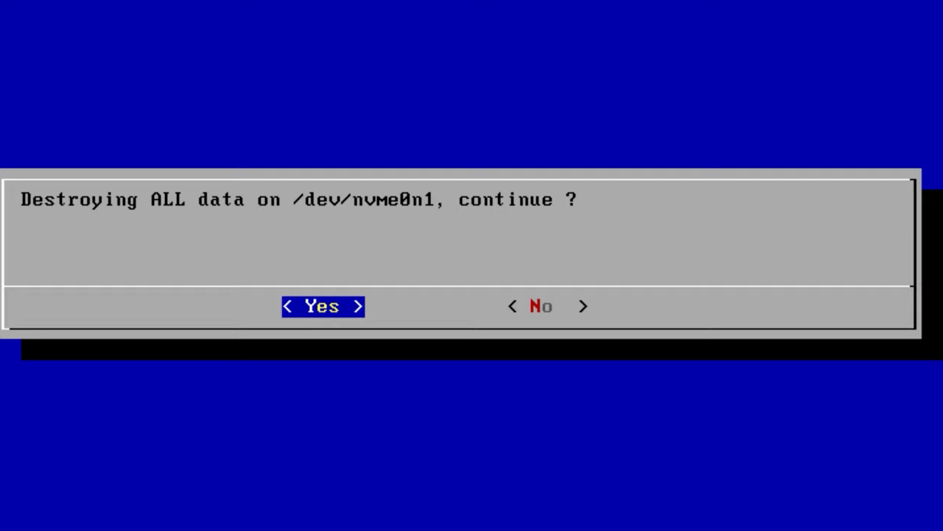
pyautogui.press('Return')
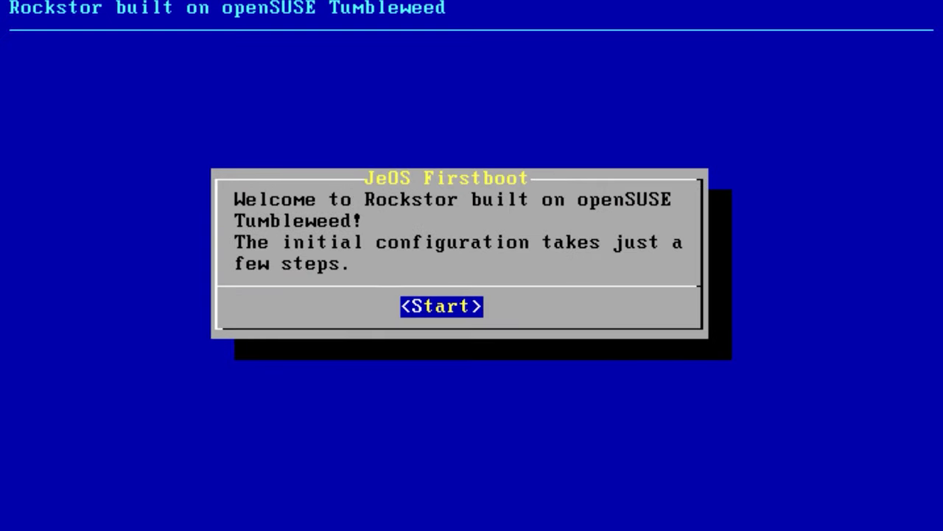
# Accept en_GB locale and gb keyboard layout, then accept the licence agreement.
pyautogui.press('Return')
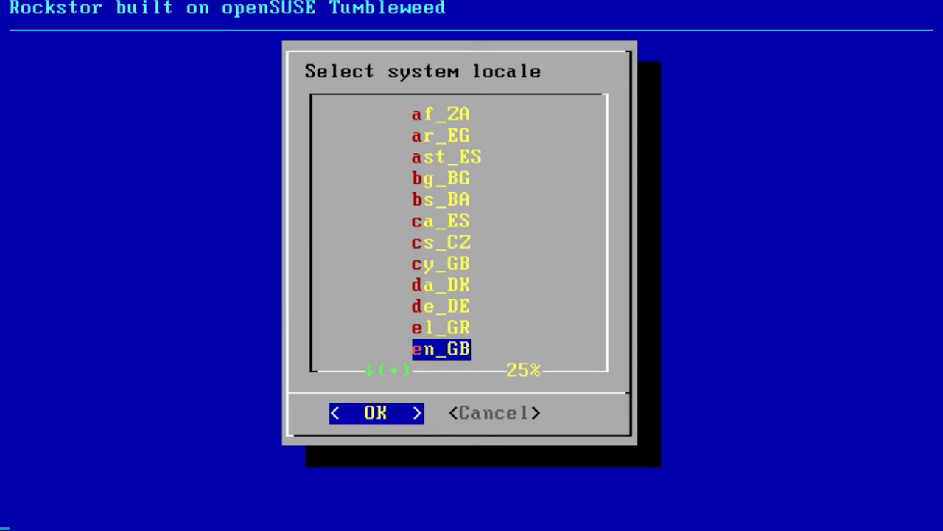
pyautogui.press('Return')
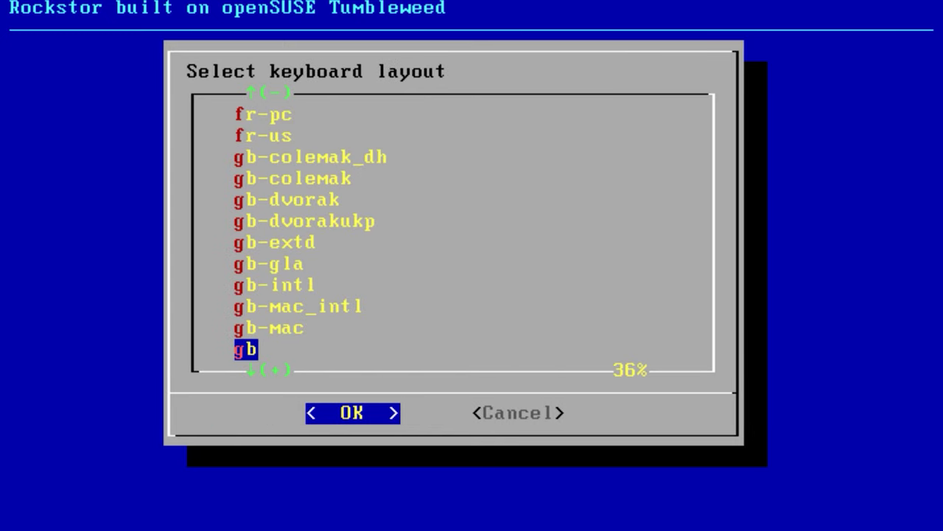
pyautogui.press('Return')
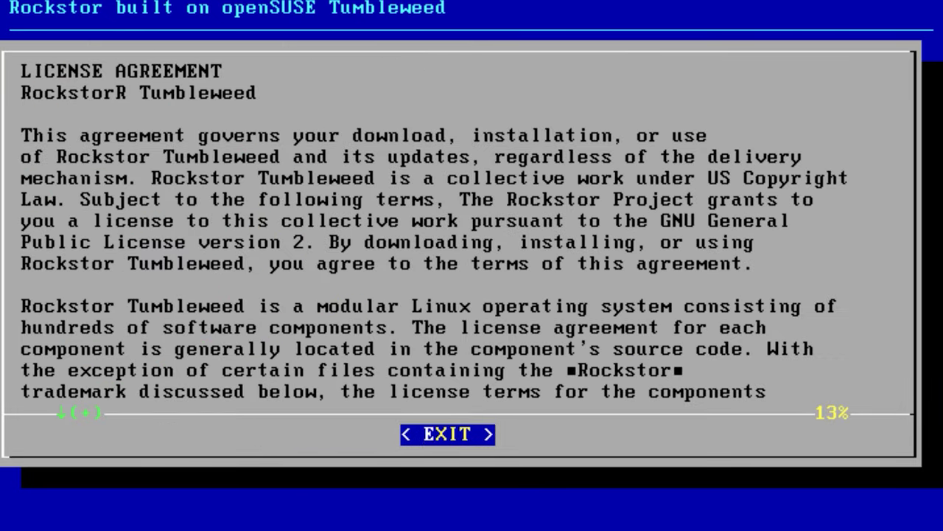
pyautogui.press('End')
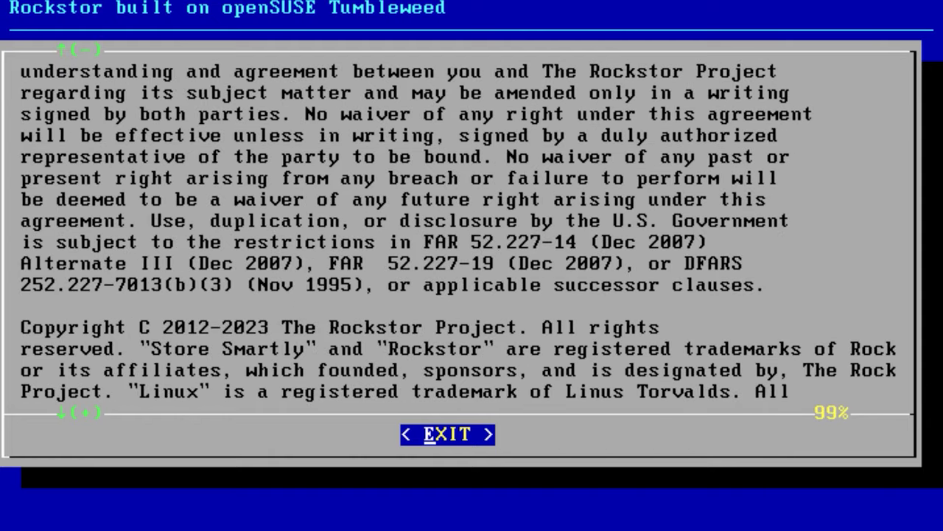
pyautogui.press('Return')
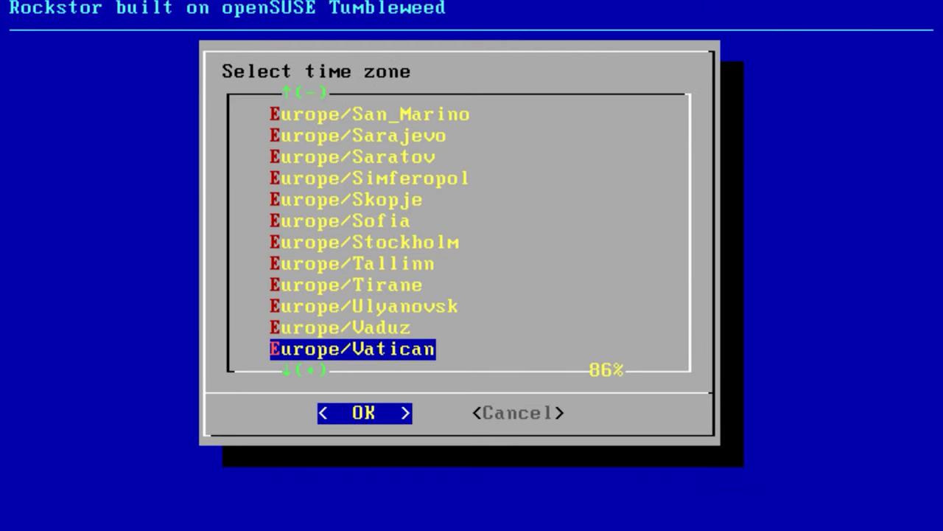
# Set the time zone to Europe/Kyiv and enter and confirm the root password.
pyautogui.press('pageup')
pyautogui.press('Return')
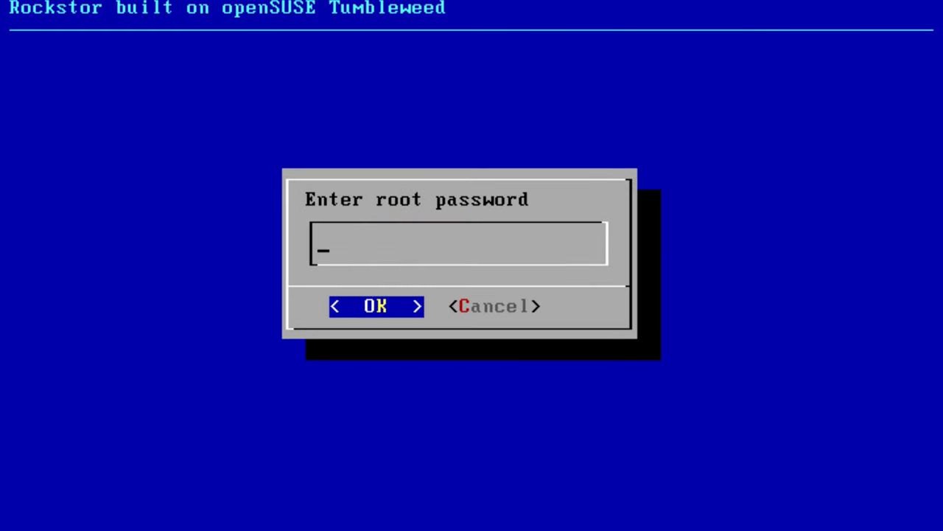
pyautogui.write('*****')
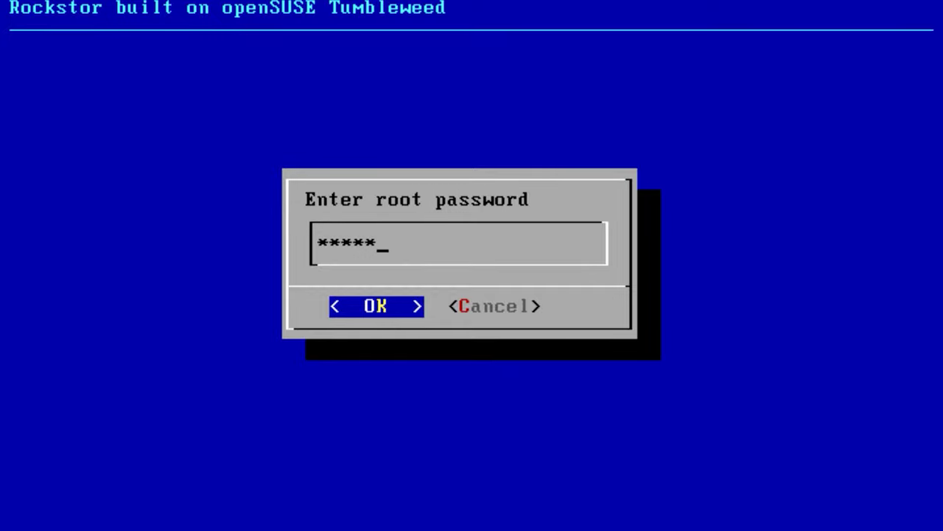
pyautogui.press('Return')
pyautogui.write('*****')
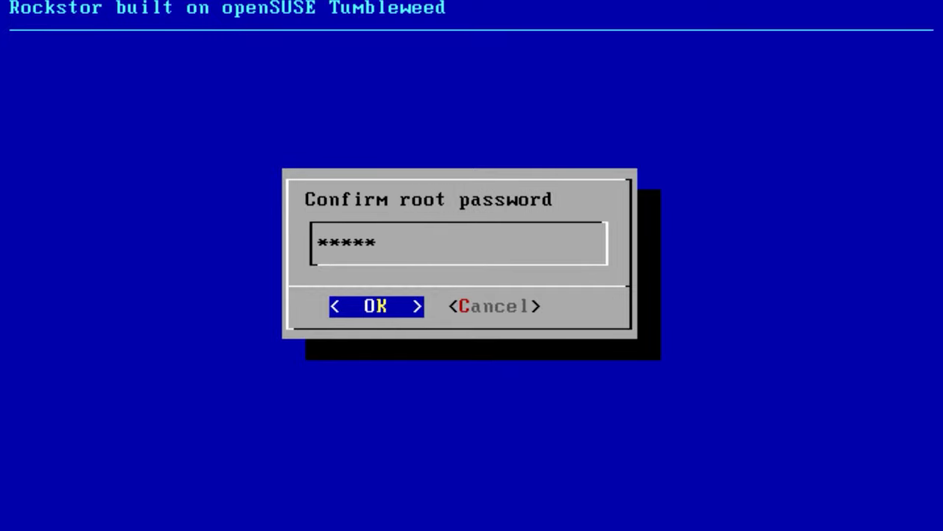
pyautogui.press('Return')
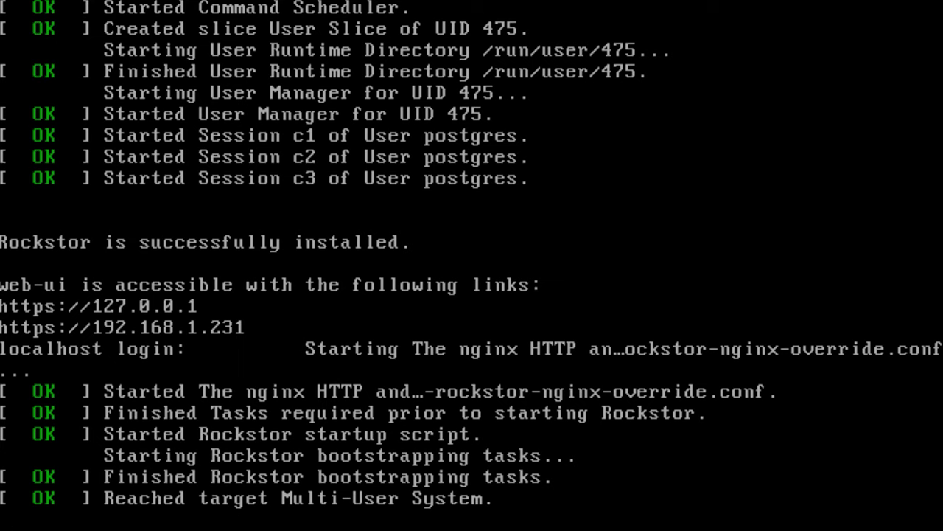
pyautogui.press('Return')
pyautogui.write('roo')
pyautogui.press('Return')
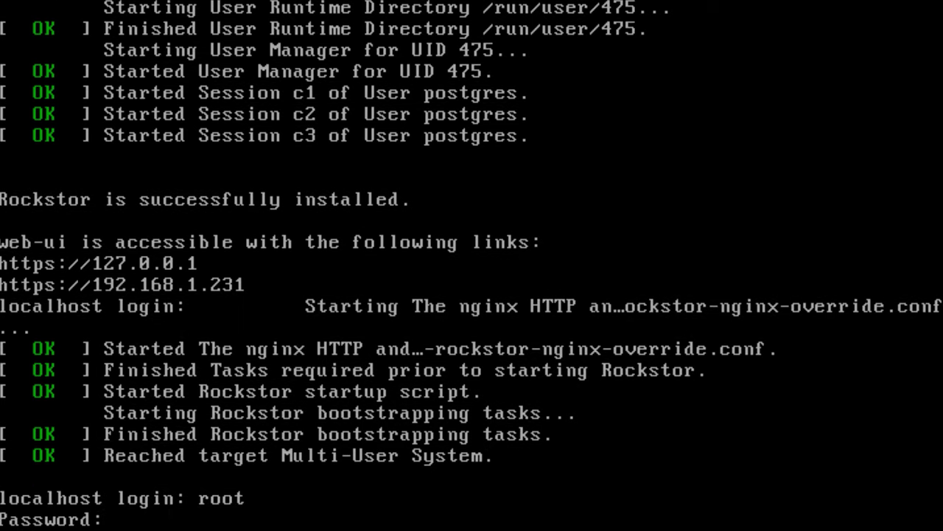
pyautogui.press('Return')
pyautogui.write('myip')
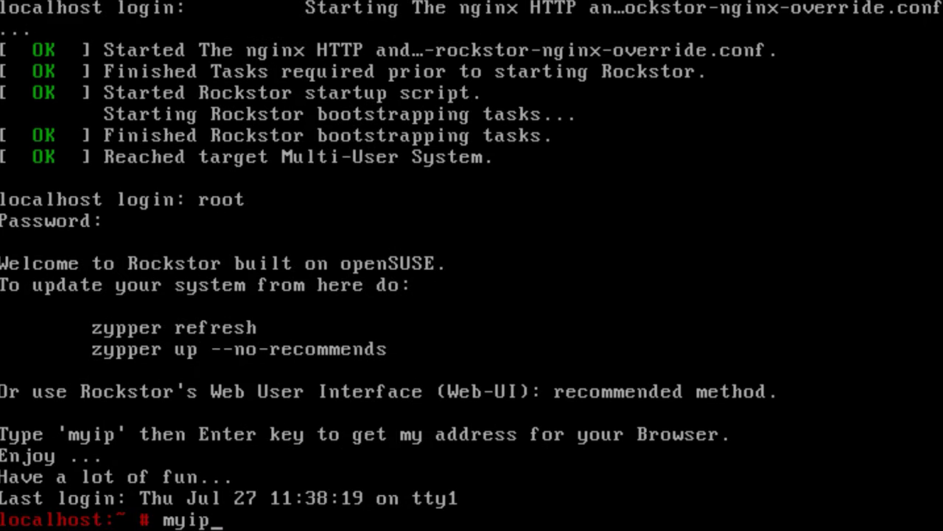
pyautogui.press('Return')
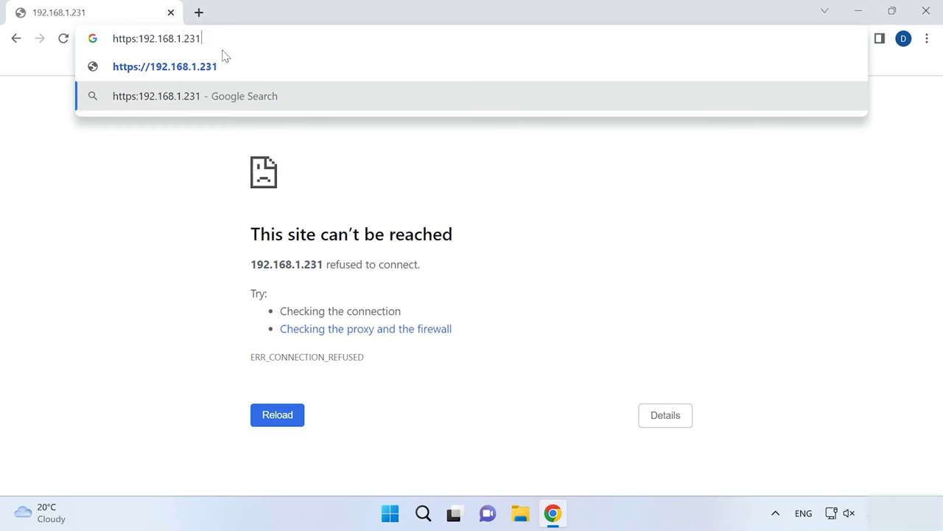
pyautogui.click(216, 66)
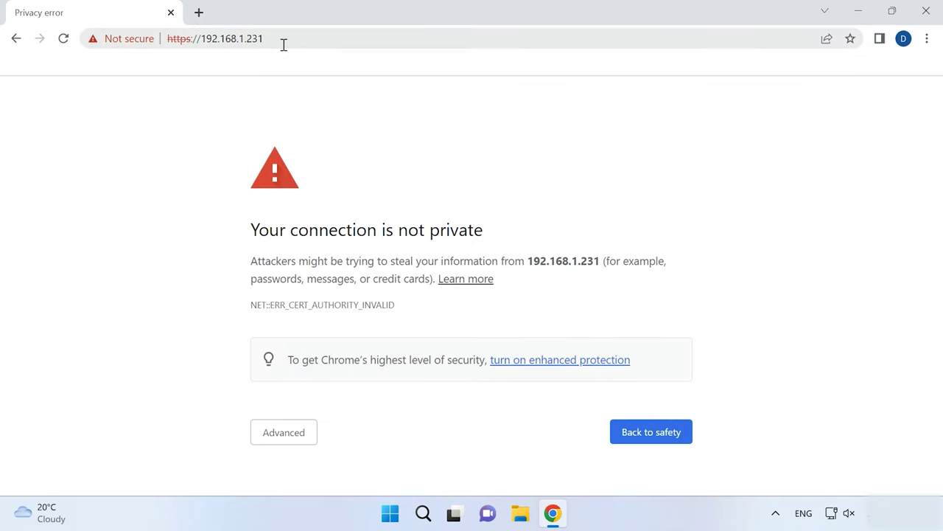
pyautogui.click(286, 441)
pyautogui.scroll(-1, 291, 442)
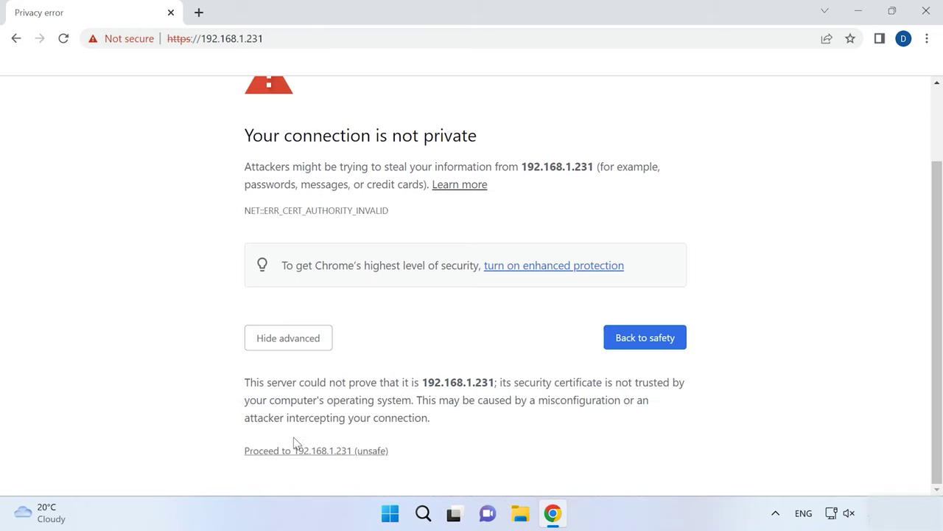
pyautogui.click(317, 457)
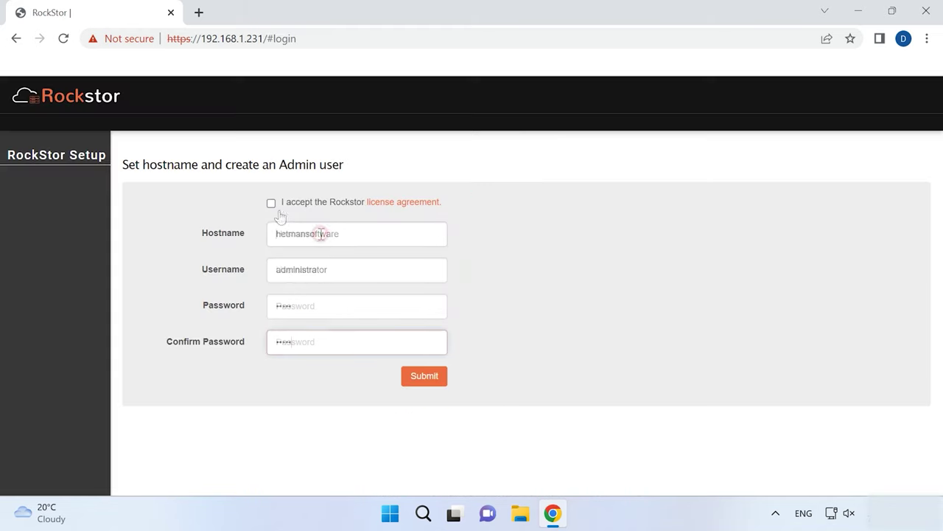
pyautogui.click(271, 203)
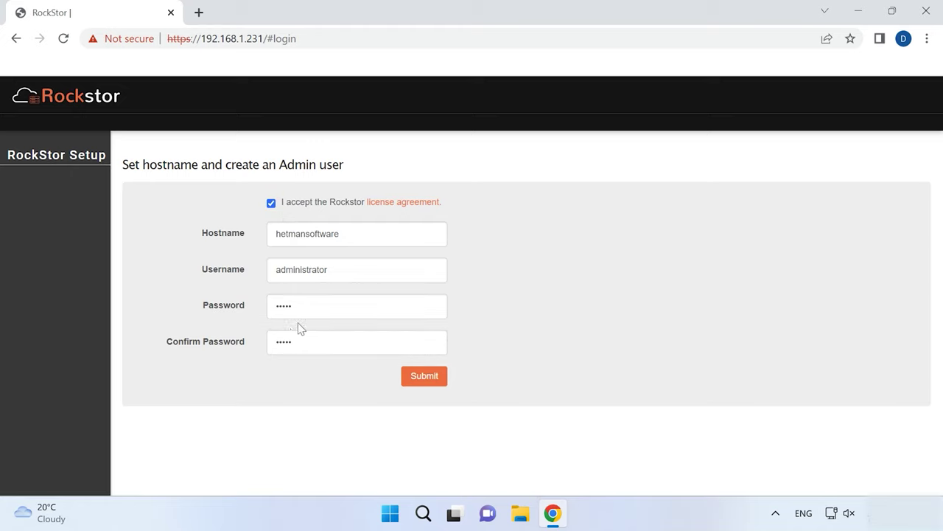
pyautogui.click(433, 380)
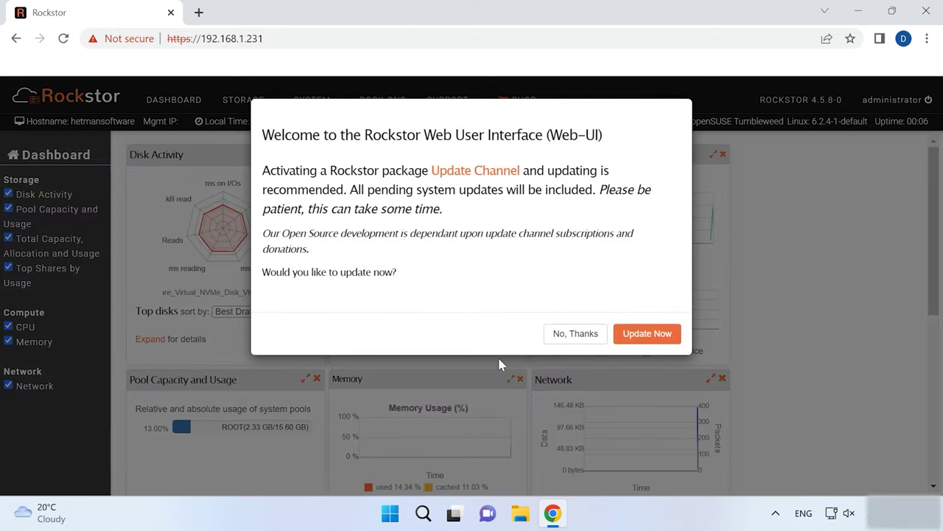
pyautogui.click(588, 337)
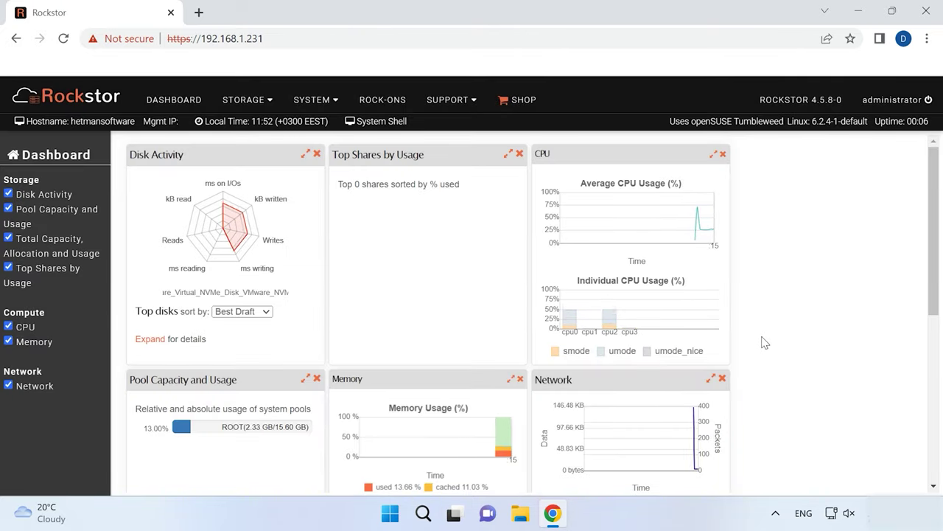
pyautogui.hotkey('ctrl', '+')
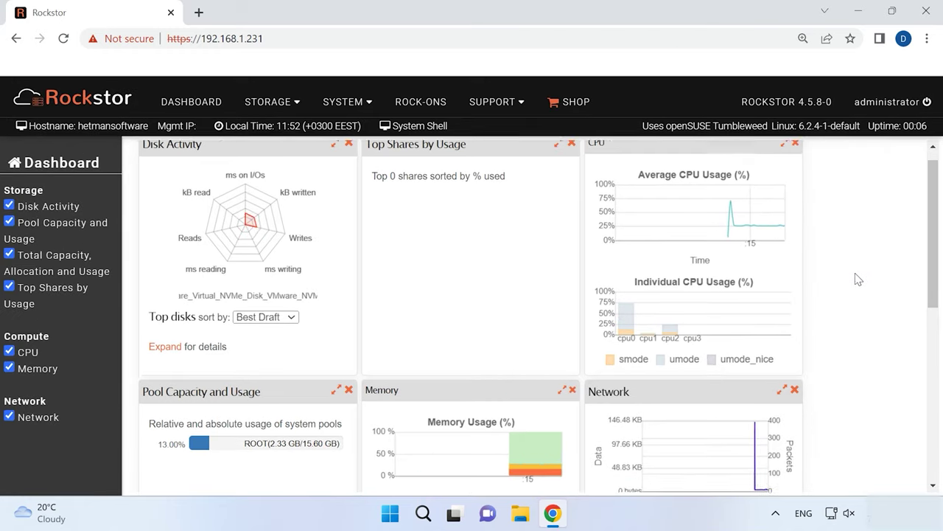
pyautogui.scroll(-6, 862, 274)
pyautogui.scroll(3, 857, 279)
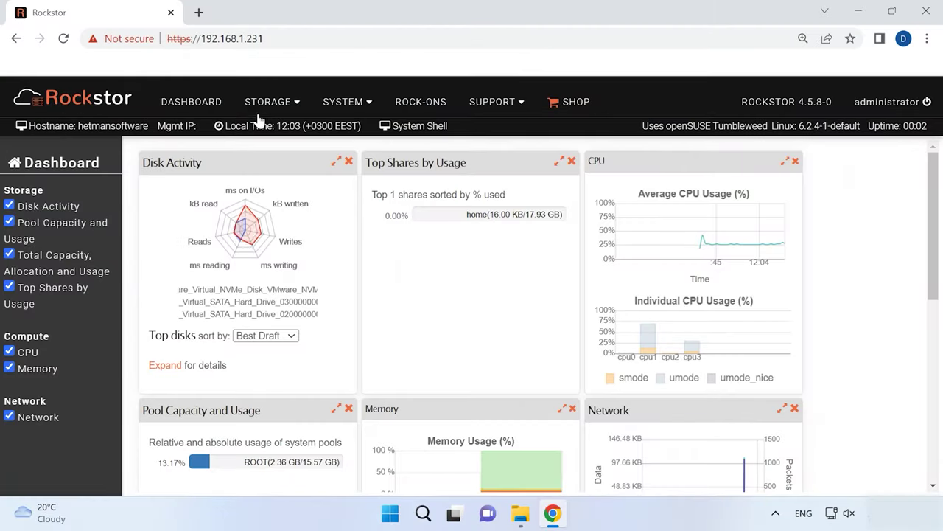
# Start a new pool under Storage > Pools and name it RockR5.
pyautogui.click(280, 108)
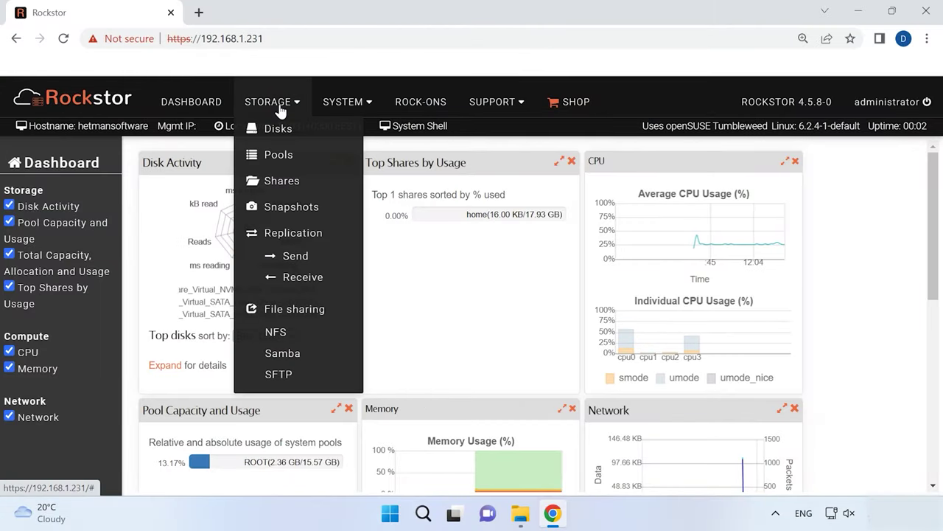
pyautogui.click(273, 167)
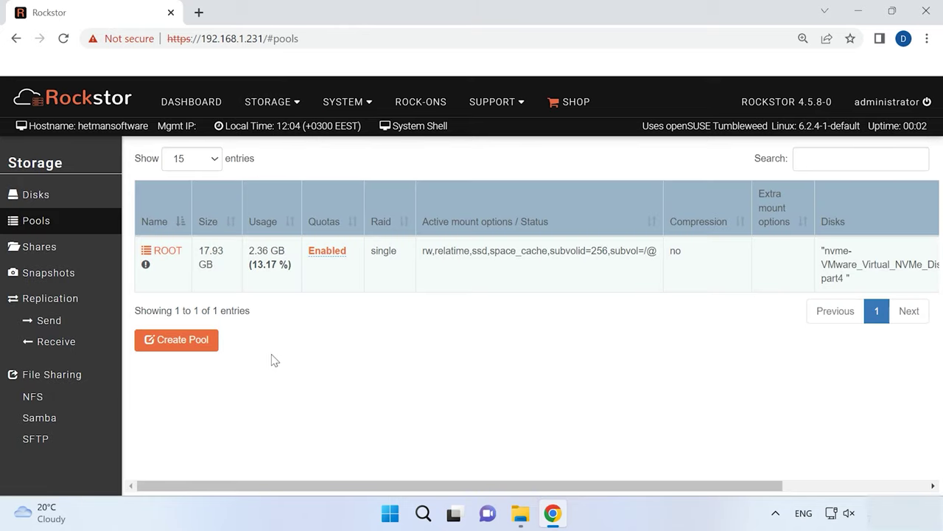
pyautogui.click(180, 345)
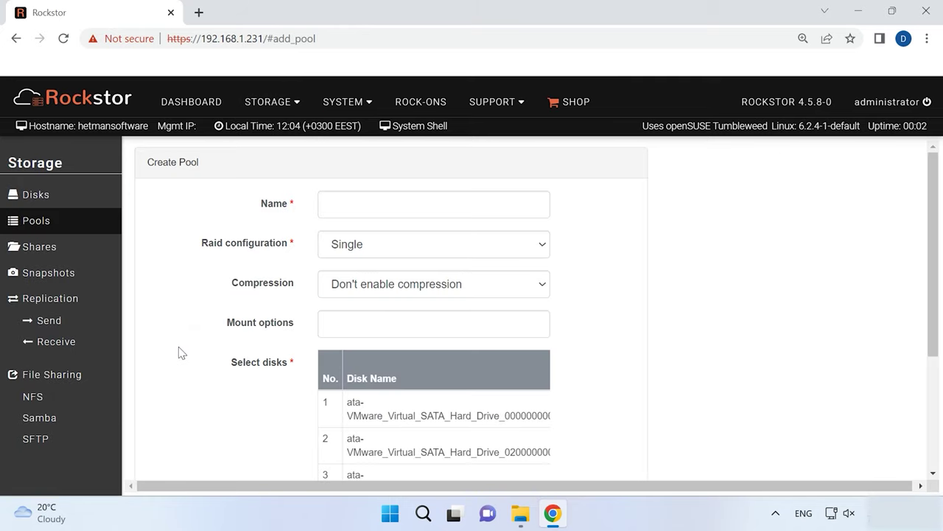
pyautogui.click(356, 205)
pyautogui.write('RockR5')
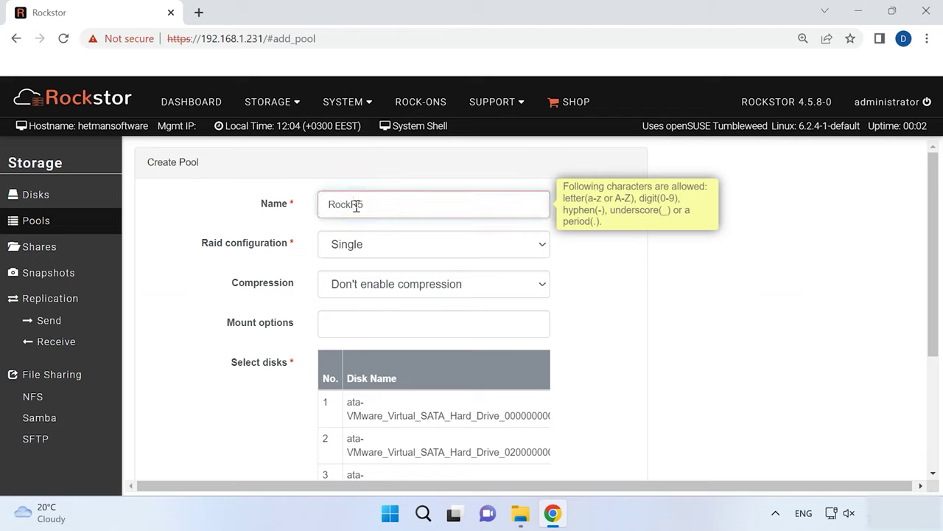
# Choose Raid5 and select all three 111 GB disks for 222 GB usable.
pyautogui.click(427, 254)
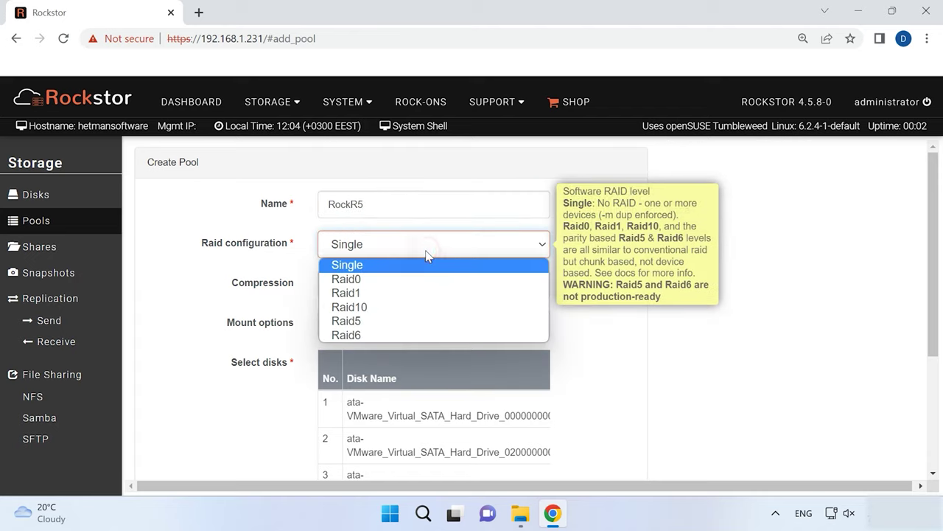
pyautogui.click(359, 321)
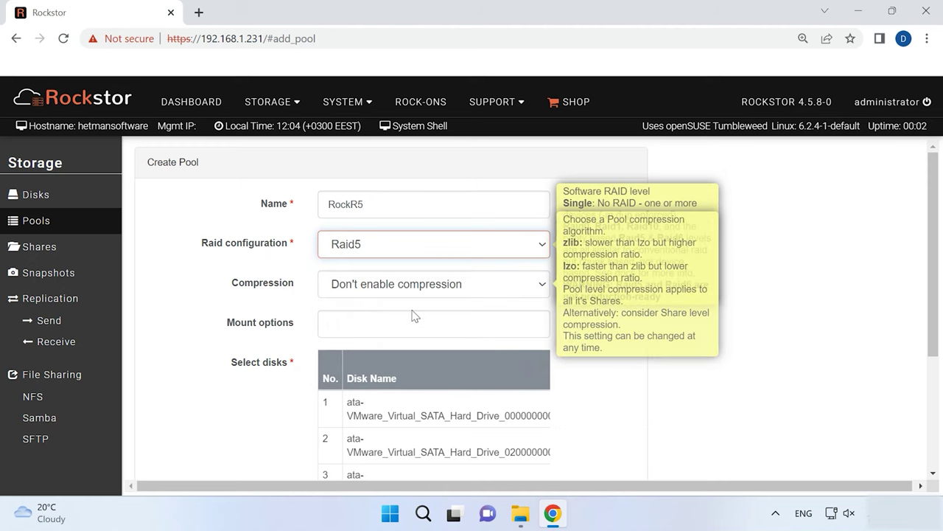
pyautogui.hscroll(3, 331, 361)
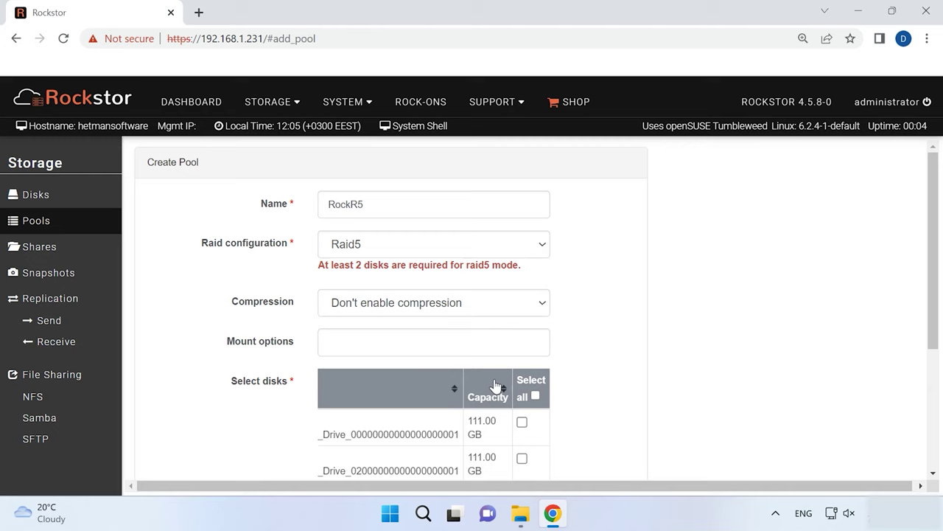
pyautogui.scroll(-2, 490, 385)
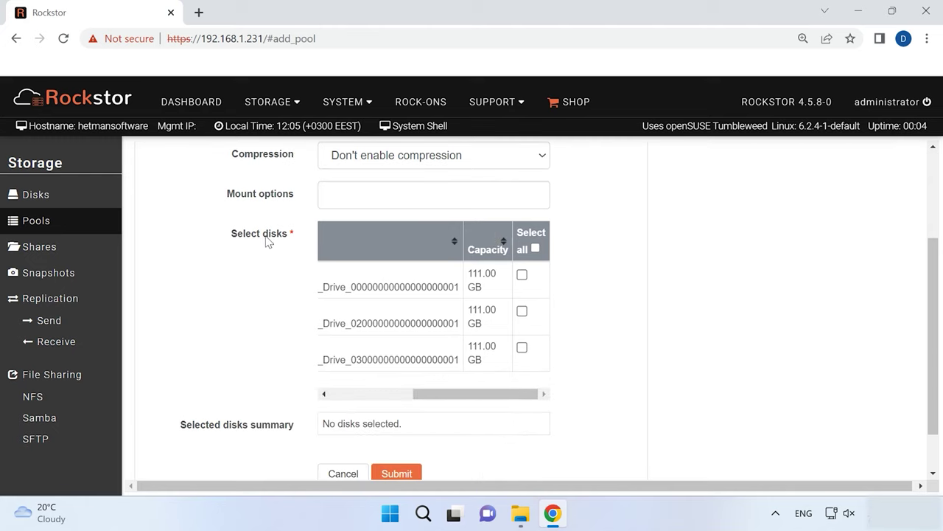
pyautogui.click(536, 249)
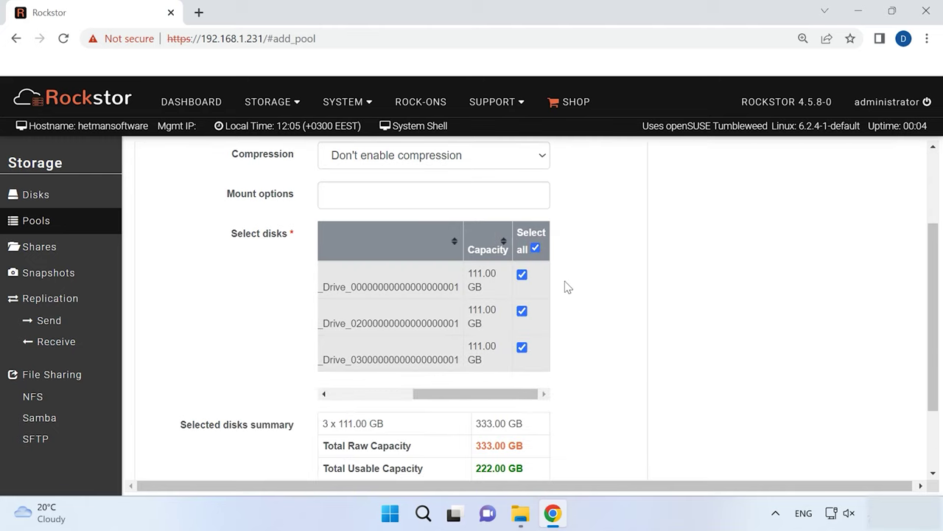
pyautogui.scroll(-2, 579, 335)
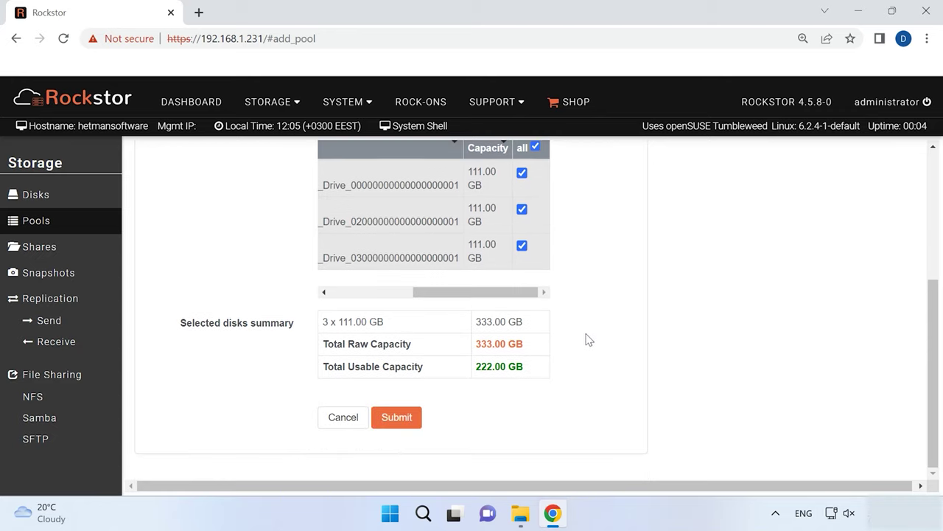
# Submit the RockR5 Raid5 pool and open its details page.
pyautogui.click(396, 419)
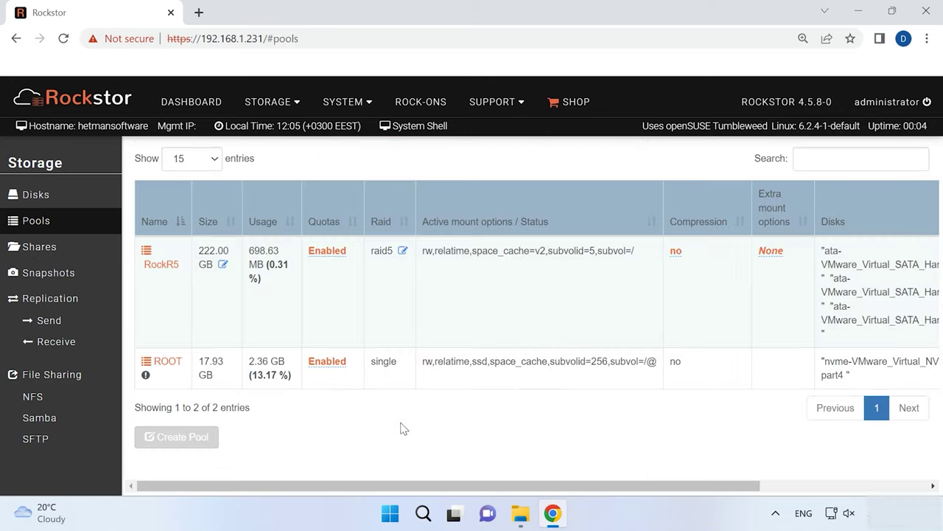
pyautogui.click(160, 264)
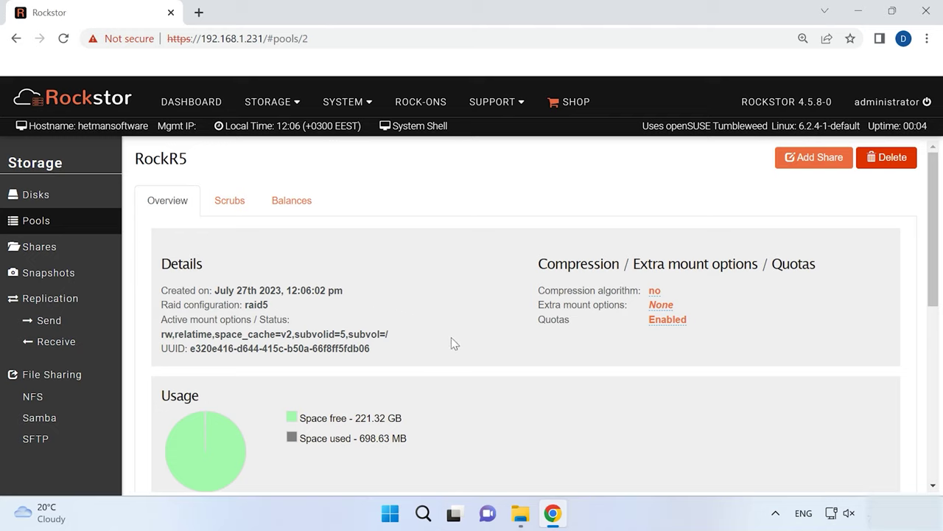
pyautogui.click(821, 163)
# Create a named share on RockR5 with the size slider at the full 221.3 GB.
pyautogui.click(365, 205)
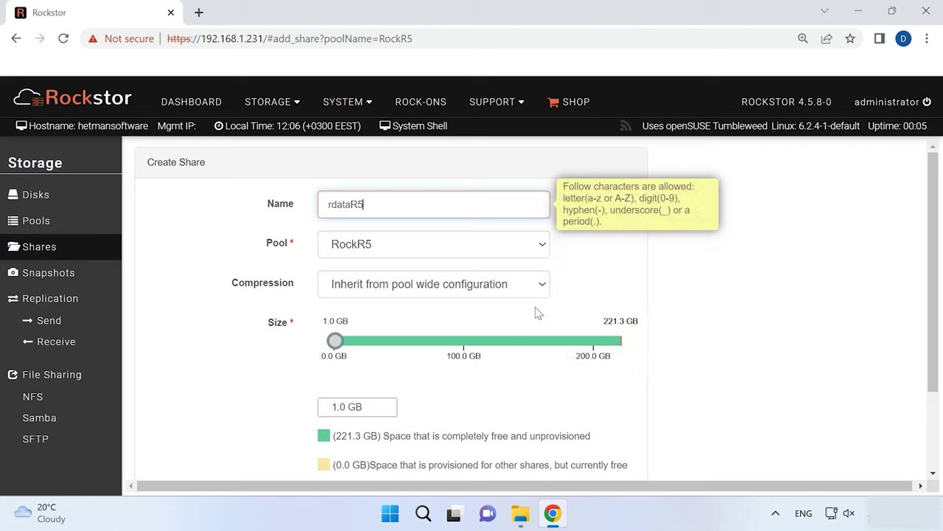
pyautogui.moveTo(534, 292)
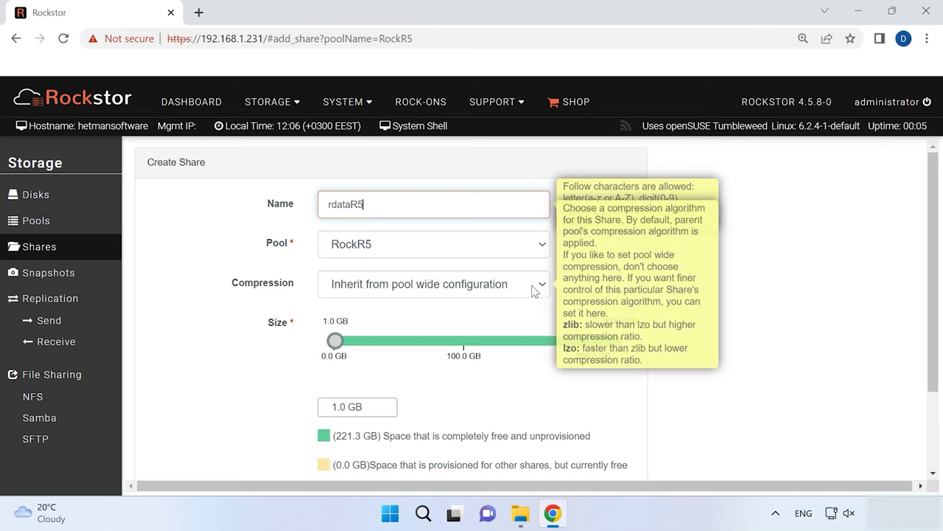
pyautogui.scroll(-3, 527, 295)
pyautogui.moveTo(334, 234); pyautogui.dragTo(638, 243)
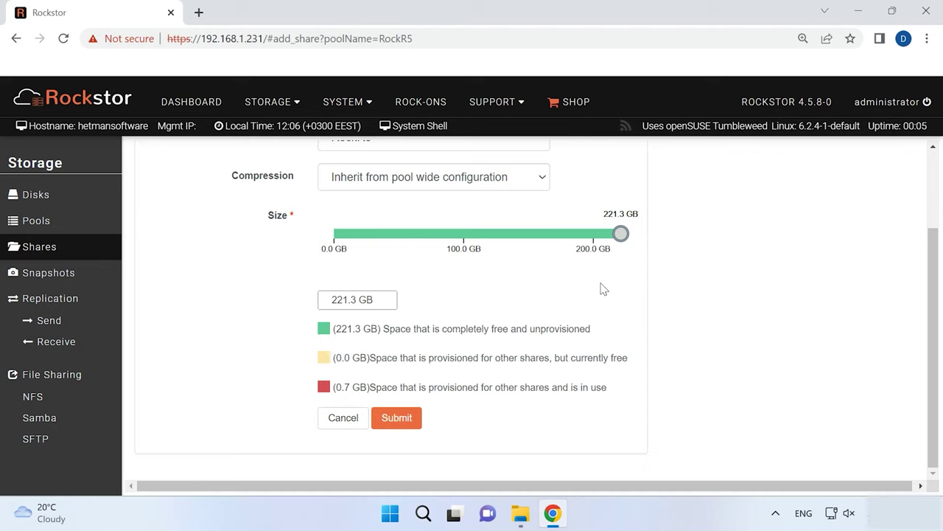
pyautogui.click(404, 426)
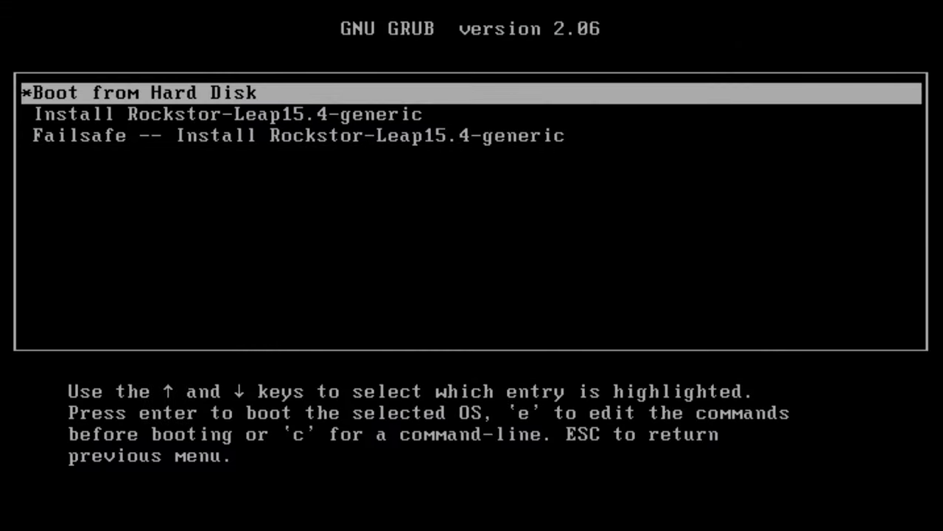
# Boot the Failsafe installer and reinstall Rockstor onto the 20G /dev/nvme0n1, wiping it.
pyautogui.press('Down')
pyautogui.press('Down')
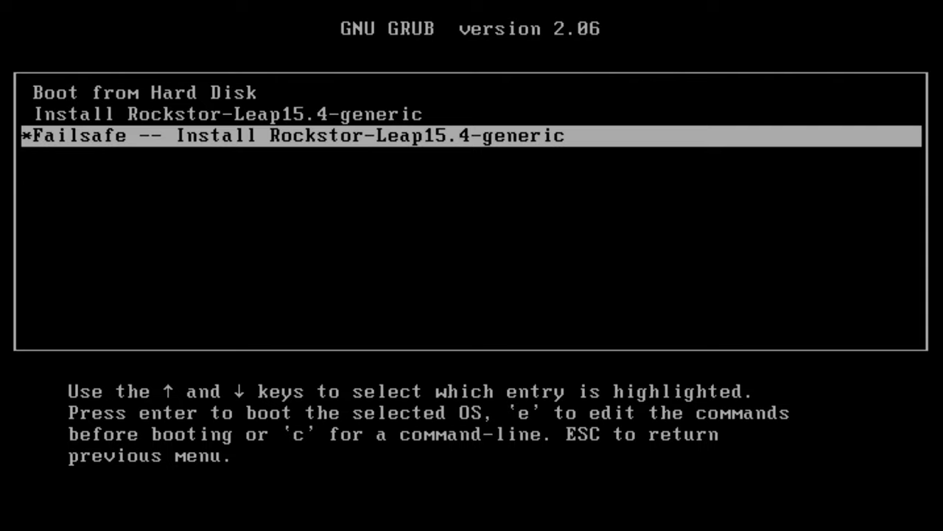
pyautogui.press('Return')
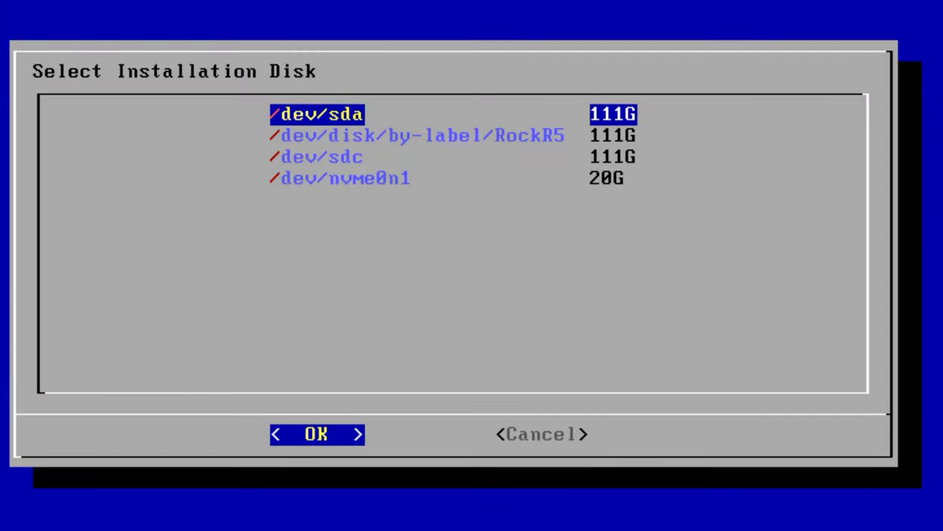
pyautogui.press('Down')
pyautogui.press('Down')
pyautogui.press('Down')
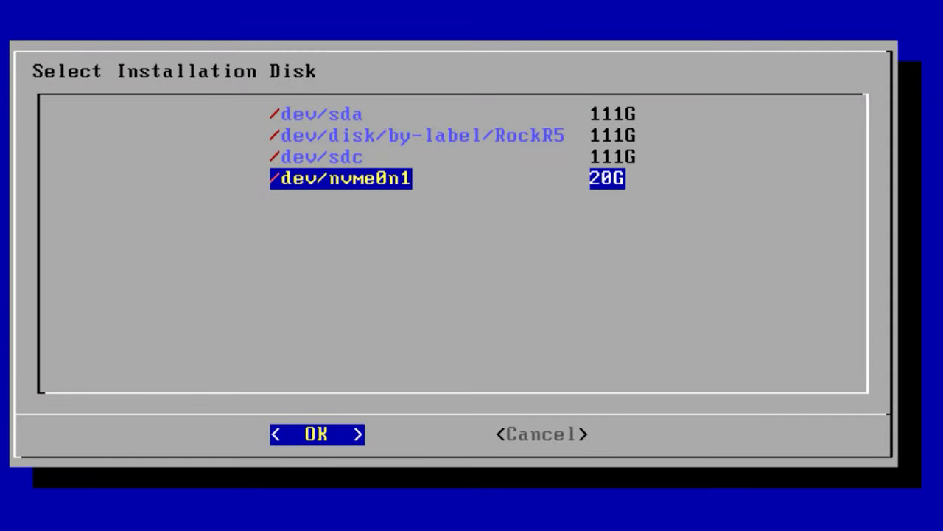
pyautogui.press('Return')
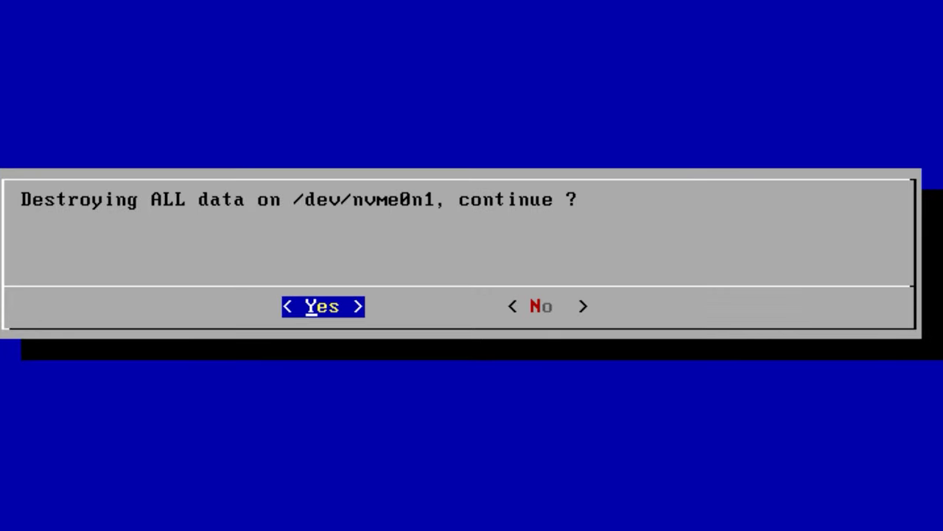
pyautogui.press('Return')
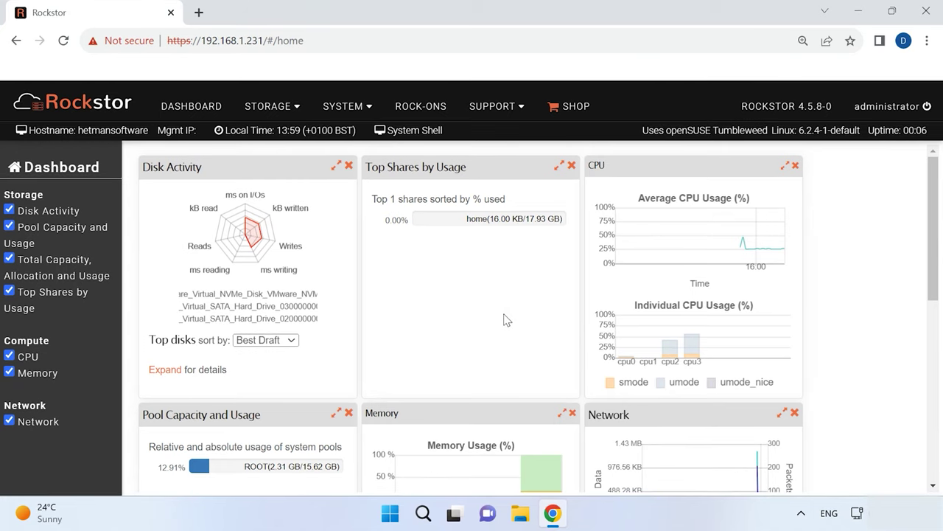
# In Storage > Disks, import the existing pools and shares from the first data disk.
pyautogui.click(274, 109)
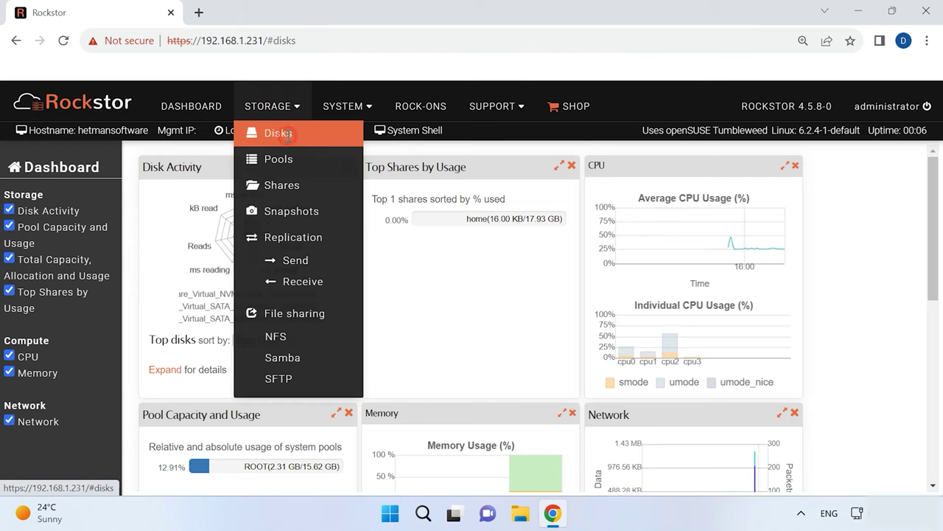
pyautogui.click(288, 134)
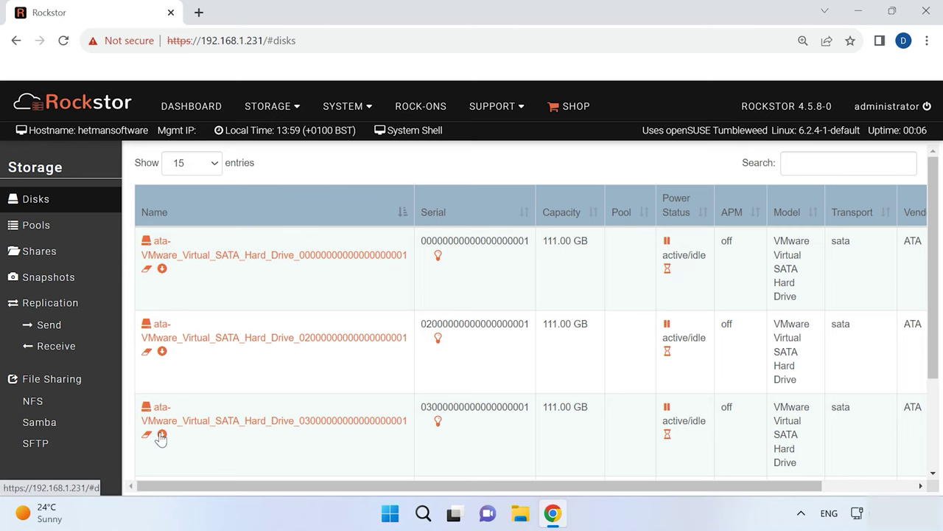
pyautogui.click(162, 270)
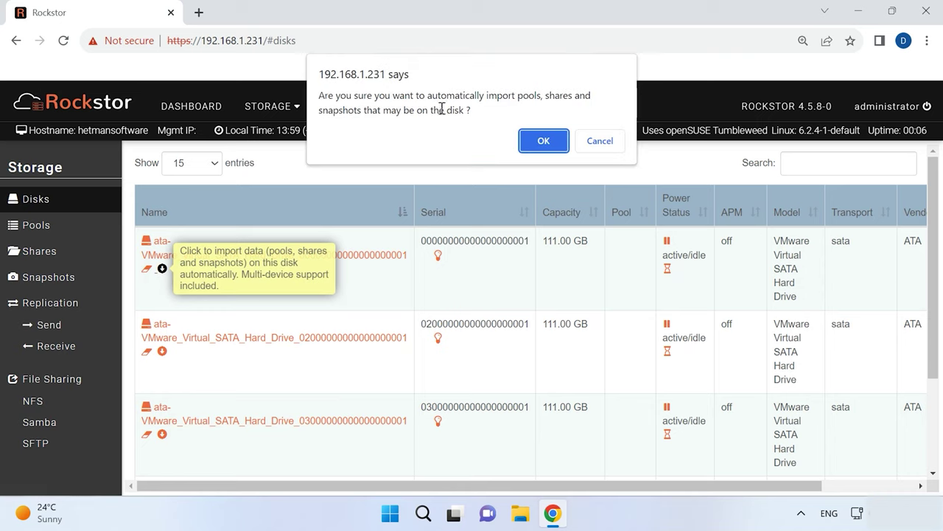
pyautogui.click(544, 141)
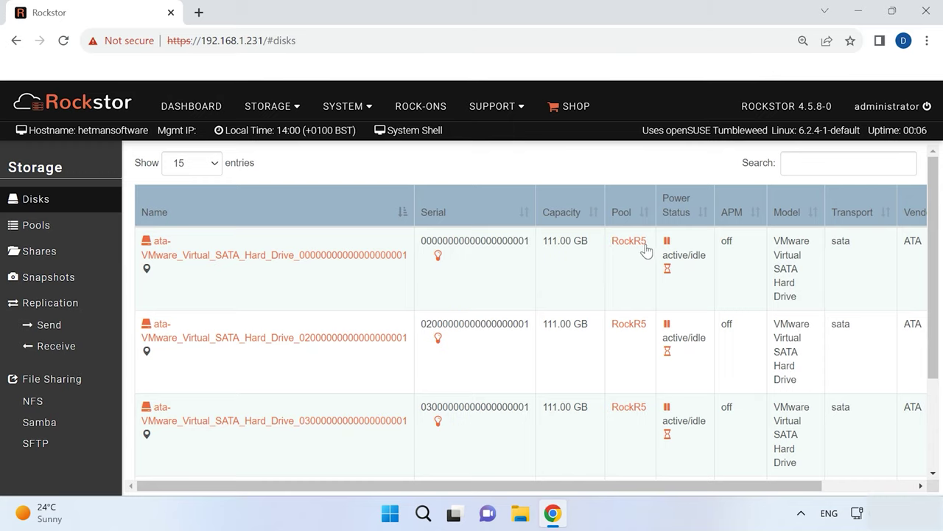
# Confirm RockR5 is listed under Pools, then view the RockData share showing 222.00 GB free.
pyautogui.click(26, 228)
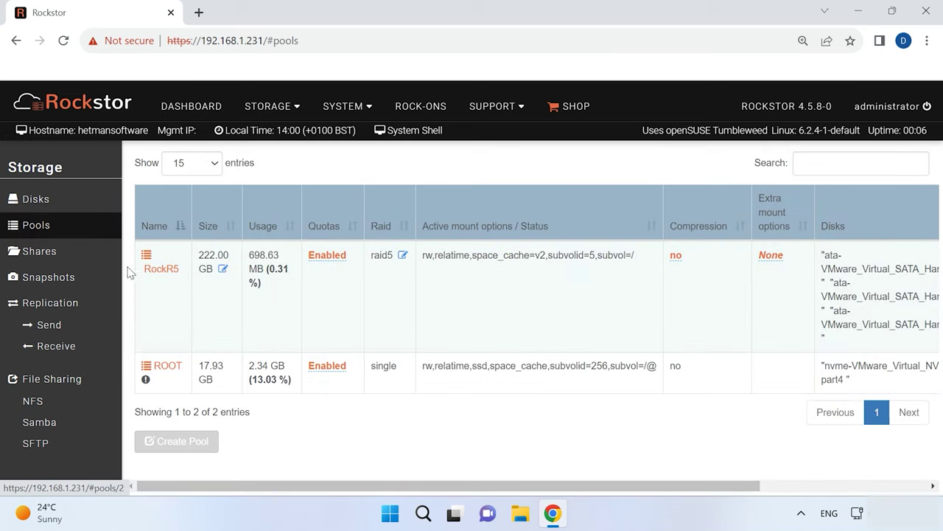
pyautogui.click(47, 252)
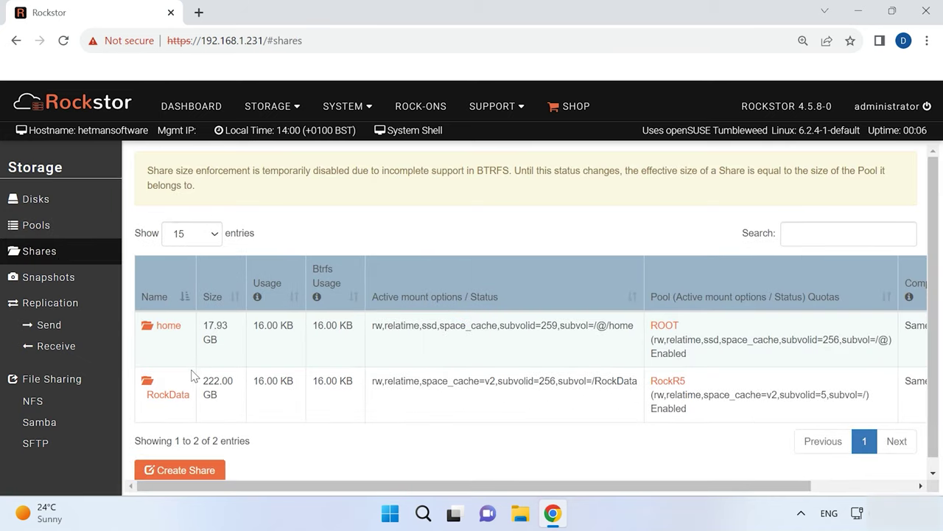
pyautogui.click(170, 396)
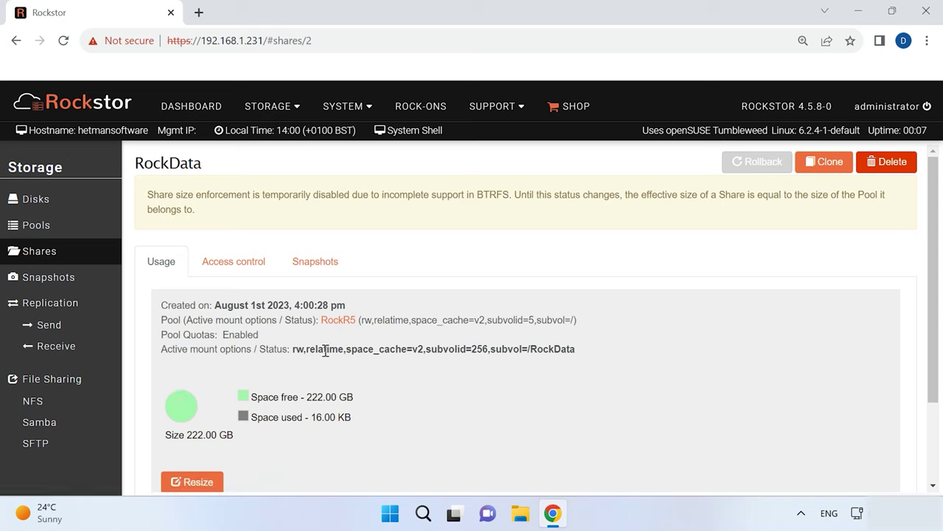
pyautogui.scroll(-2, 423, 361)
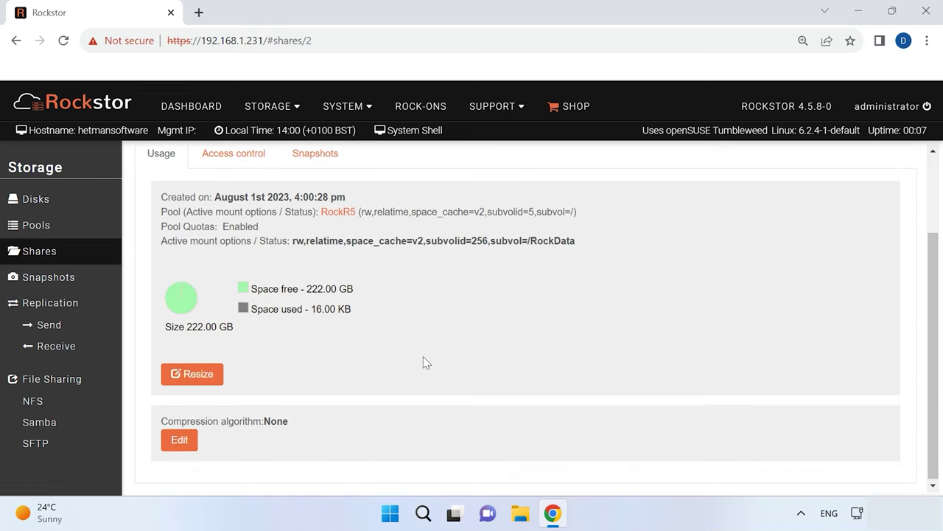